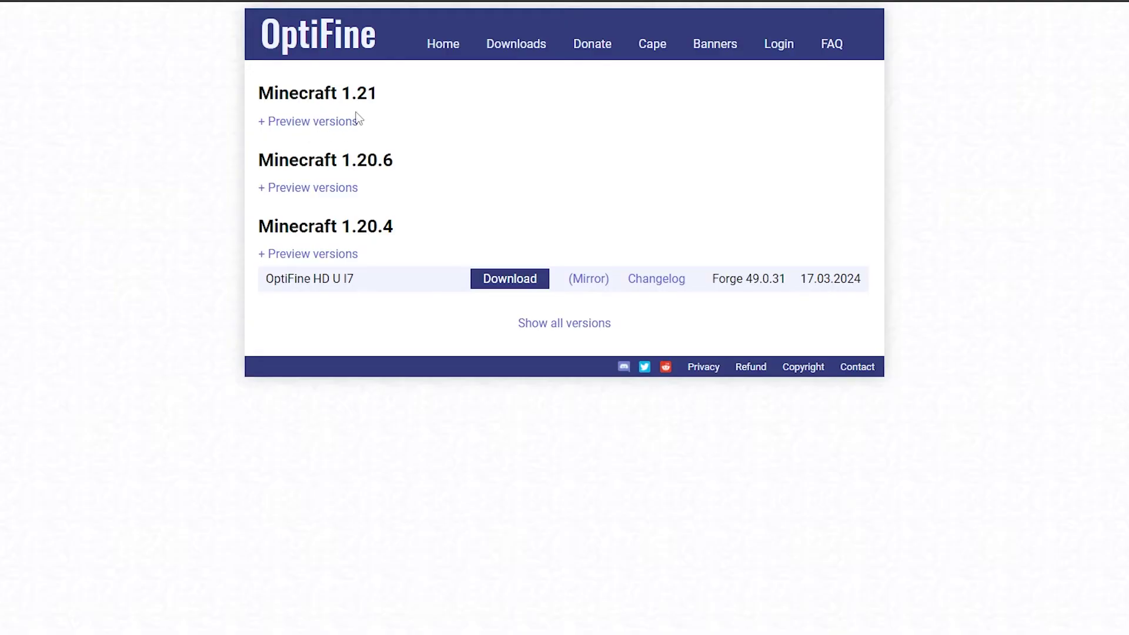
Expand the Minecraft 1.21 preview builds and download OptiFine HD U J1 pre2 from its mirror.
click(312, 124)
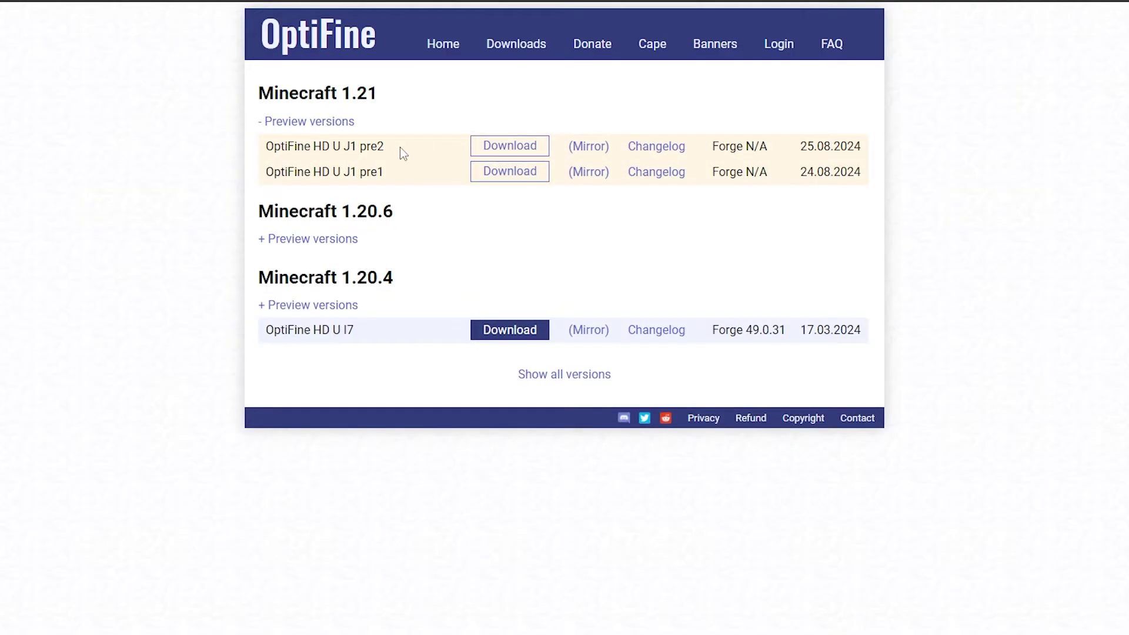
click(588, 149)
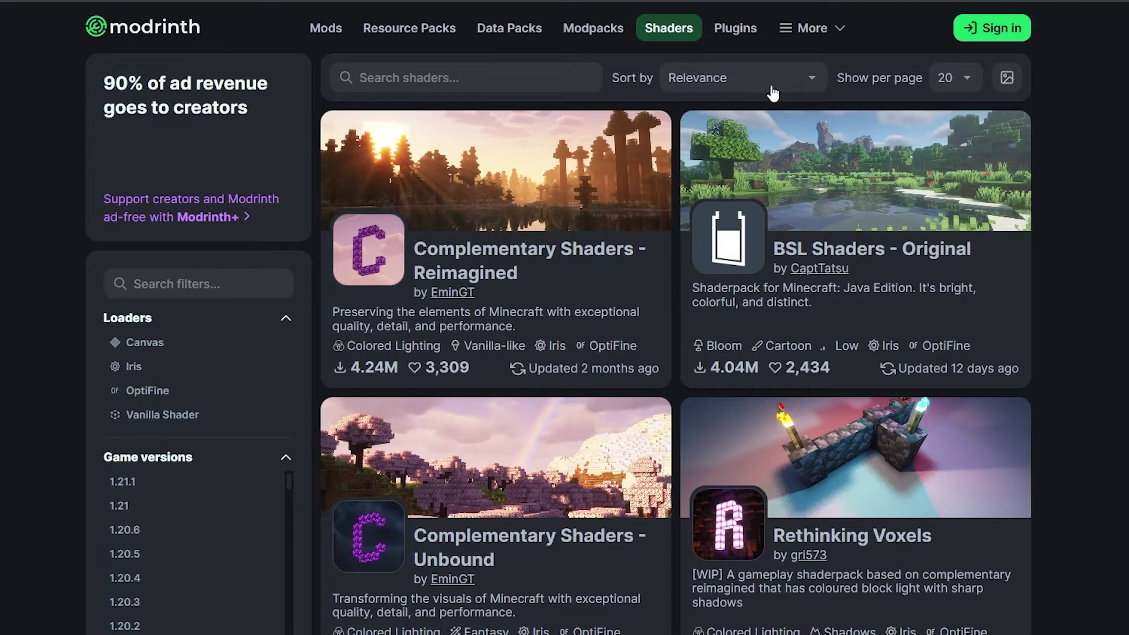
Download version 8.3 of BSL Shaders - Original from its Modrinth versions list.
scroll(671, 103, down, 6)
scroll(483, 253, down, 12)
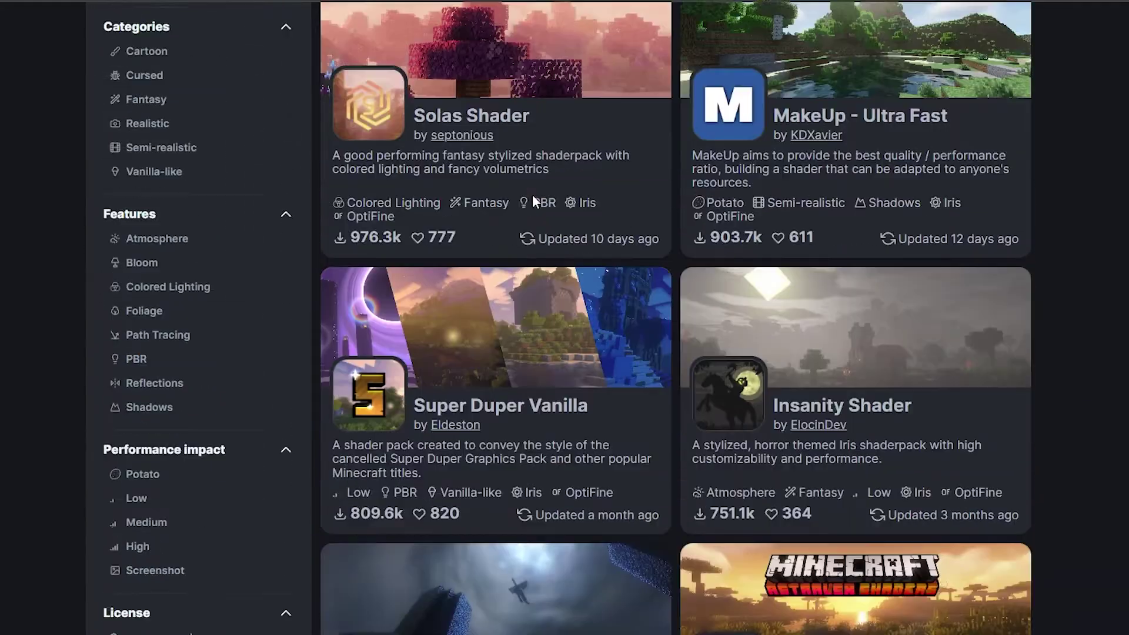
scroll(932, 320, down, 6)
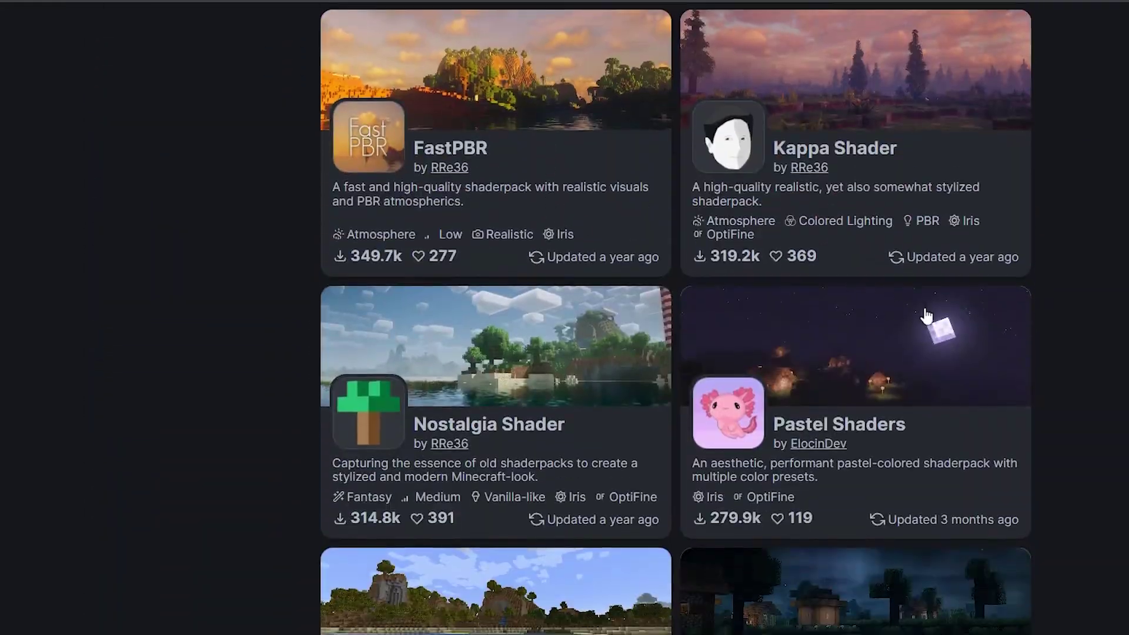
scroll(878, 315, up, 19)
scroll(879, 316, up, 6)
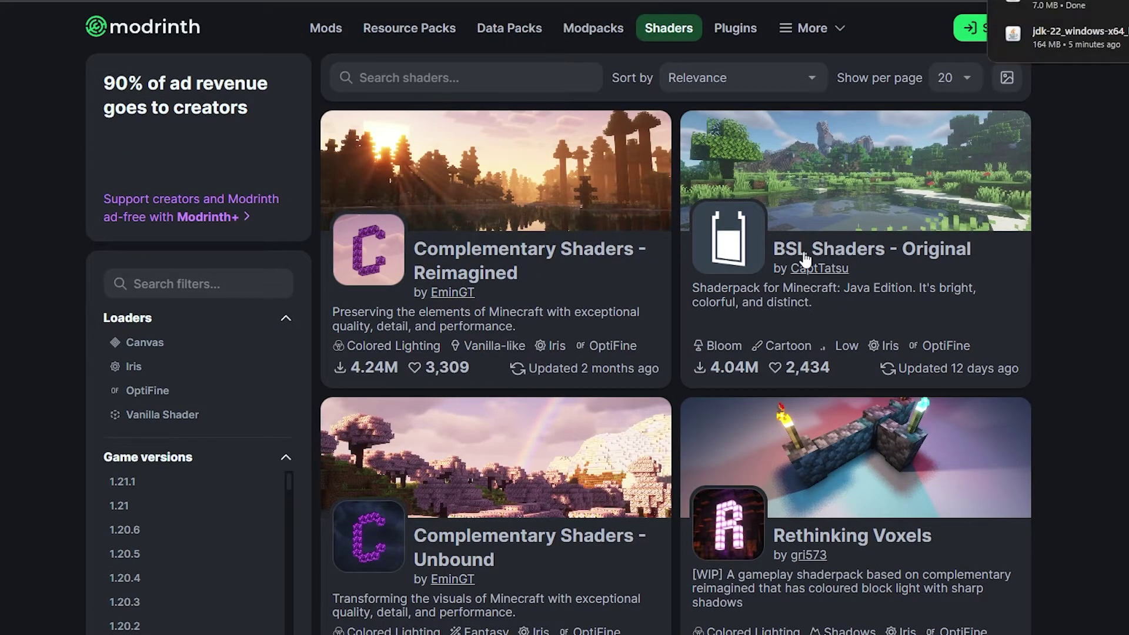
click(811, 172)
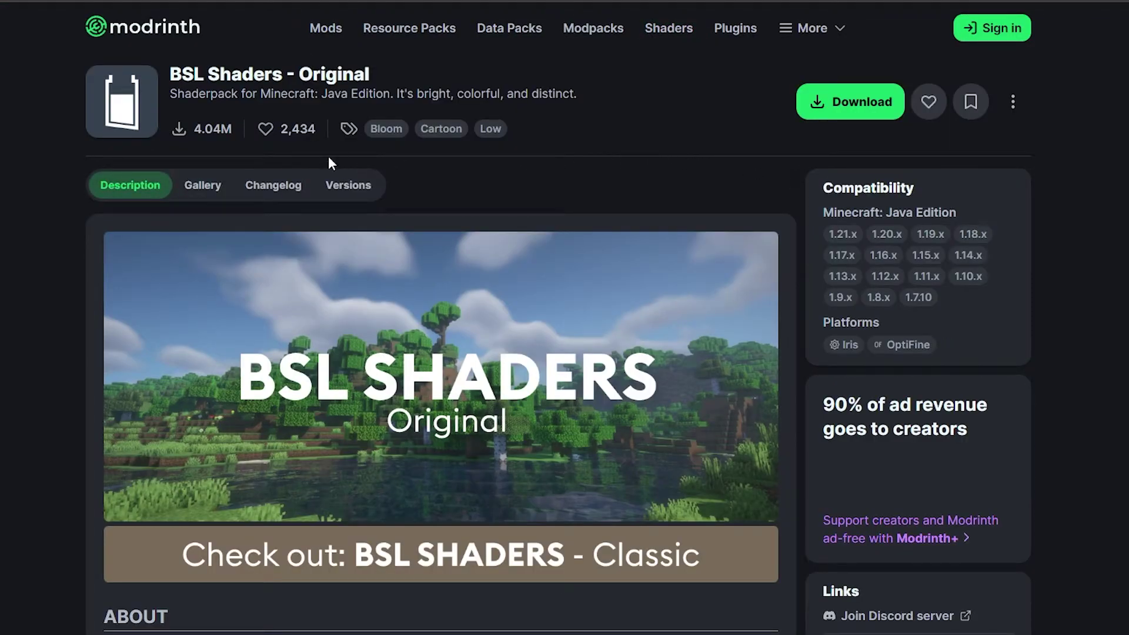
click(347, 190)
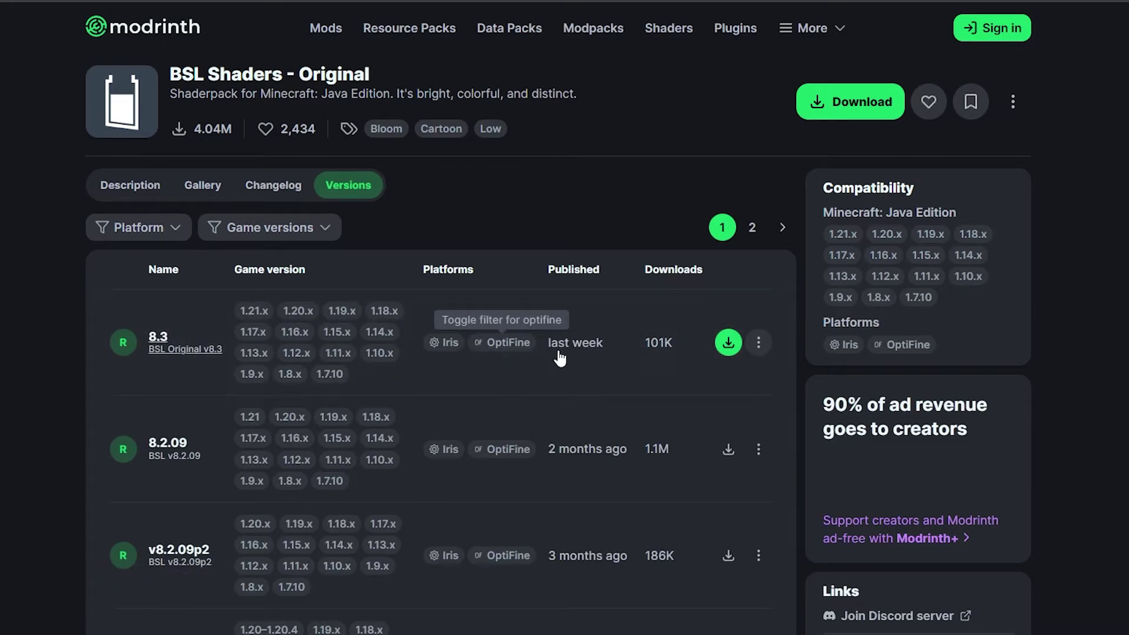
click(727, 344)
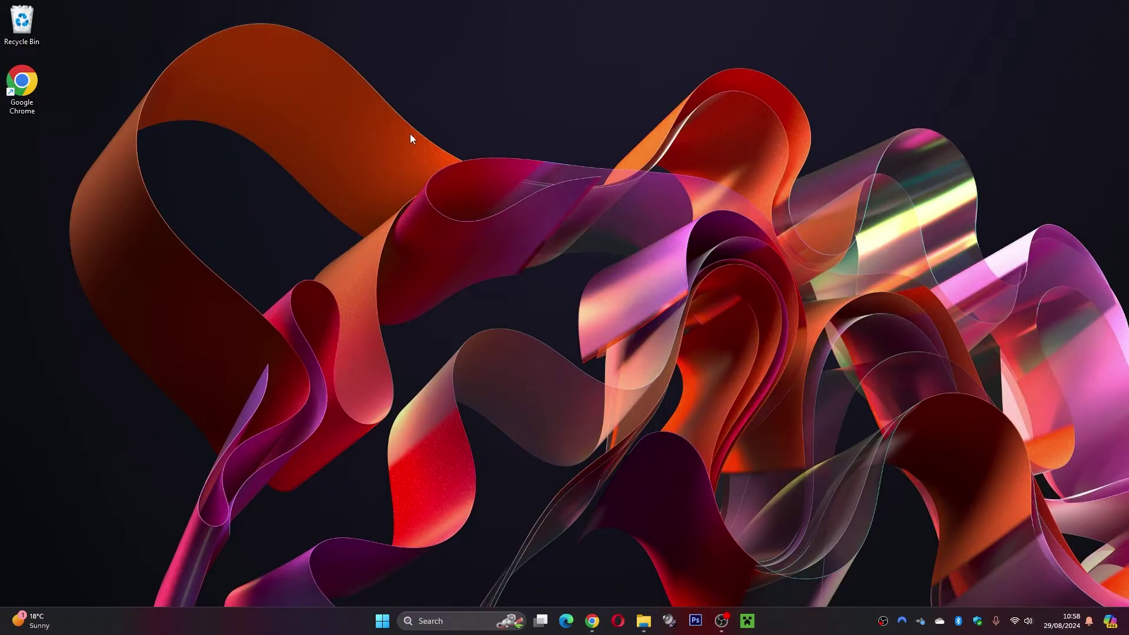
Move the BSLOriginal_v8.3 zip and the OptiFine preview jar from Downloads onto the desktop.
click(643, 620)
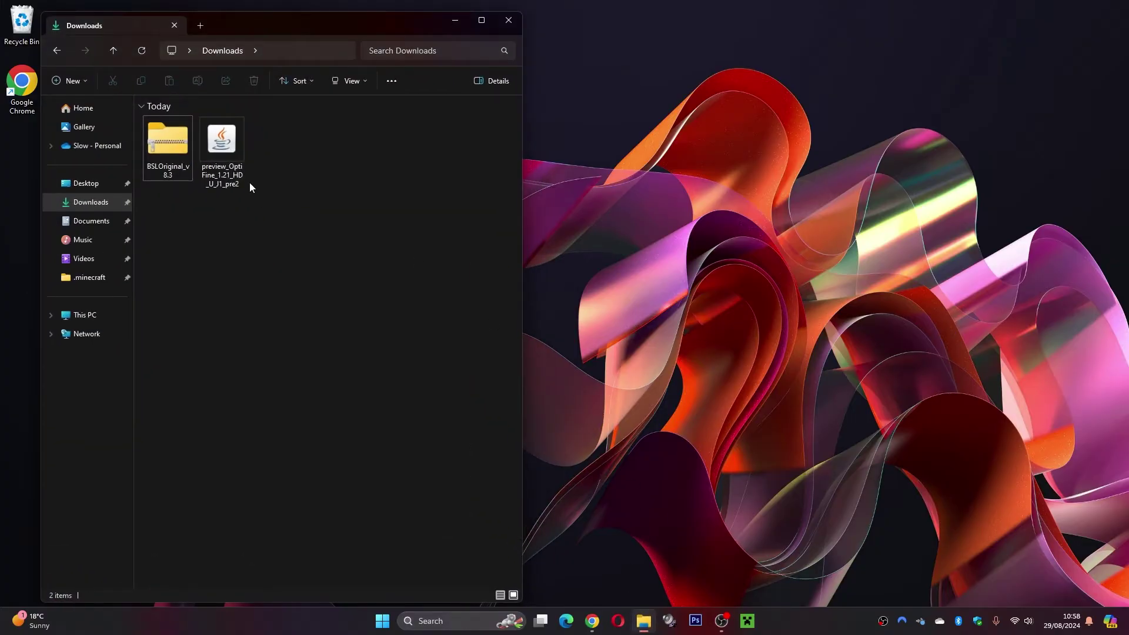
drag(251, 177, 679, 97)
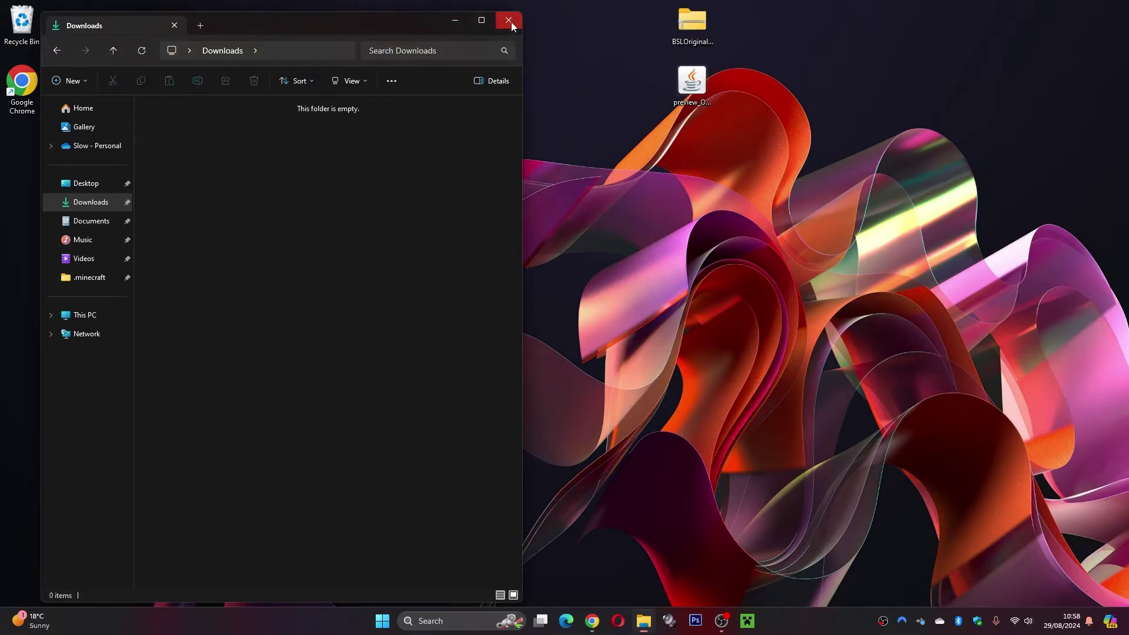
click(509, 20)
drag(664, 32, 720, 55)
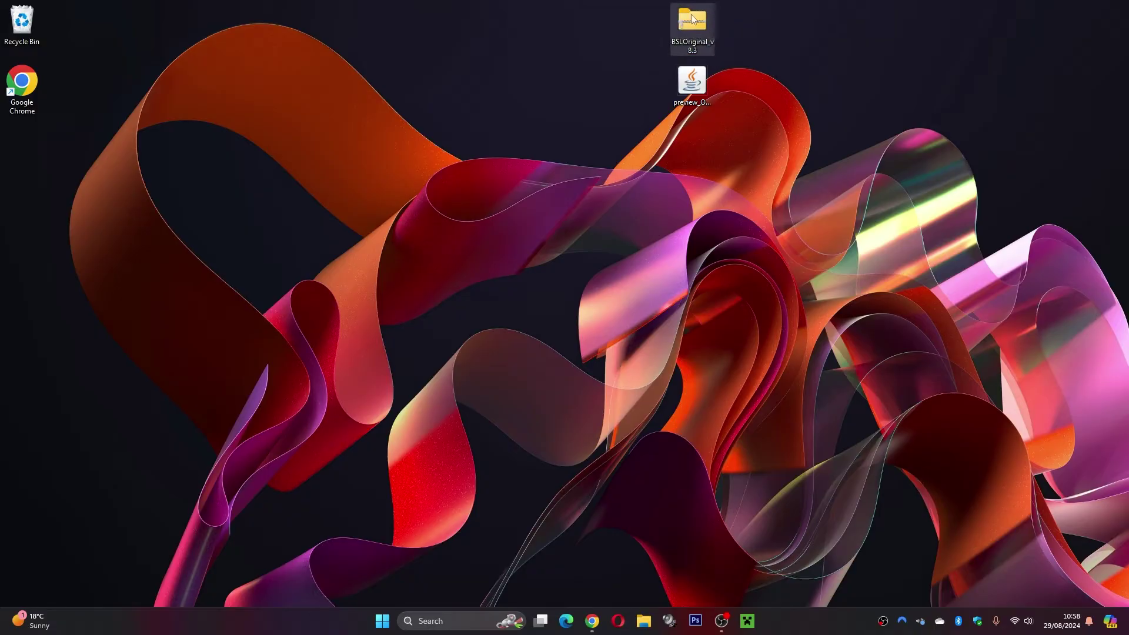
click(691, 85)
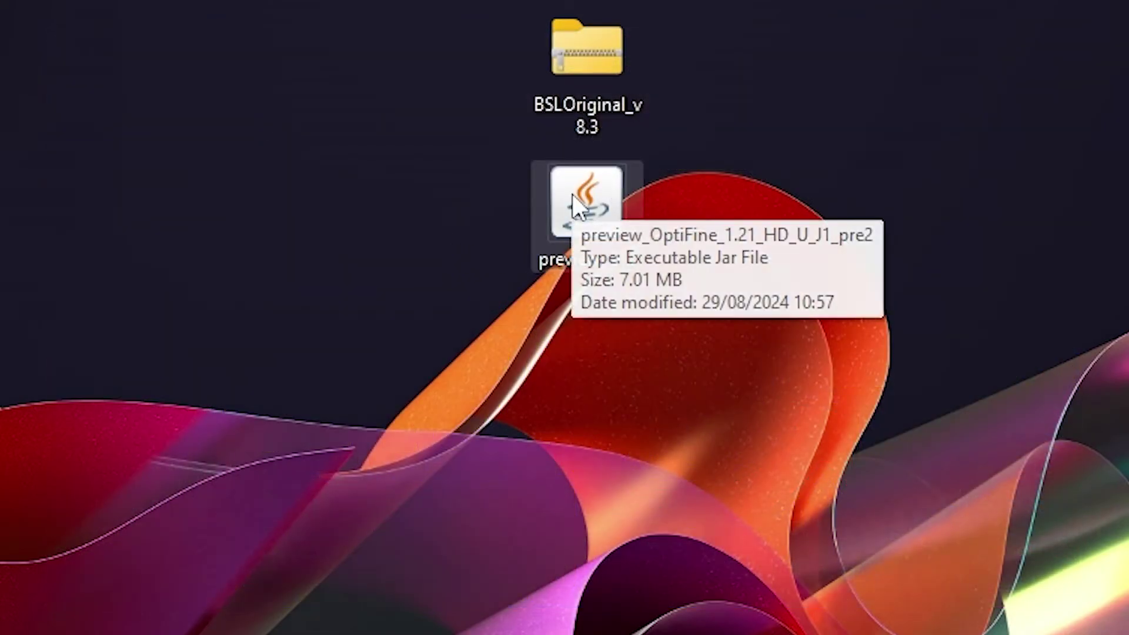
Run the OptiFine jar with Java(TM) Platform SE binary to start the installer.
right_click(582, 228)
mouse_move(723, 382)
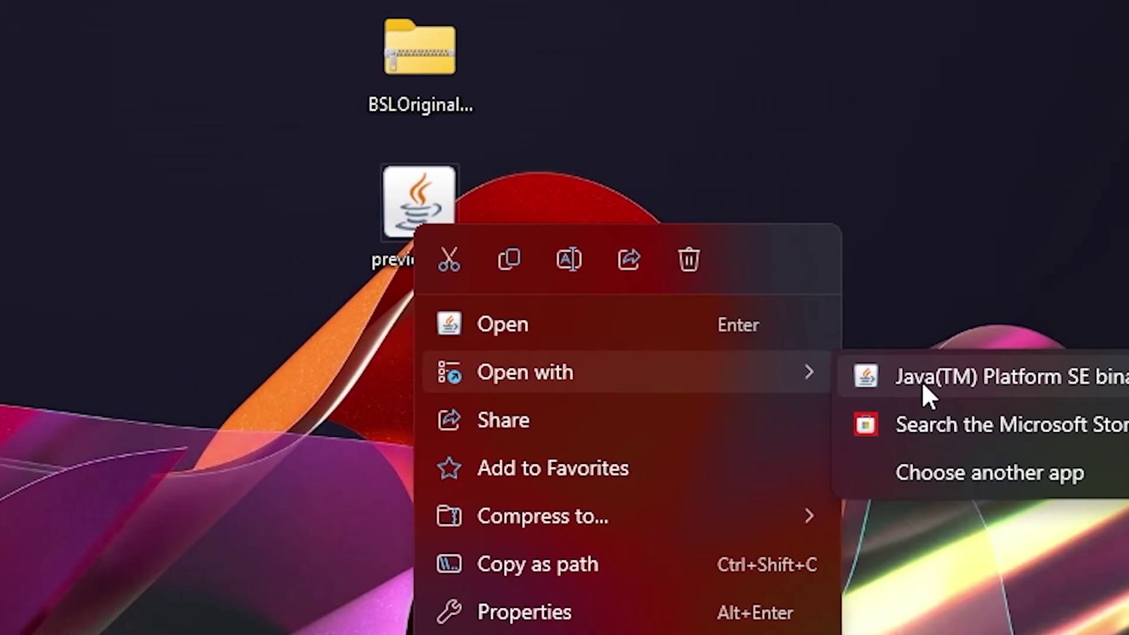
click(838, 379)
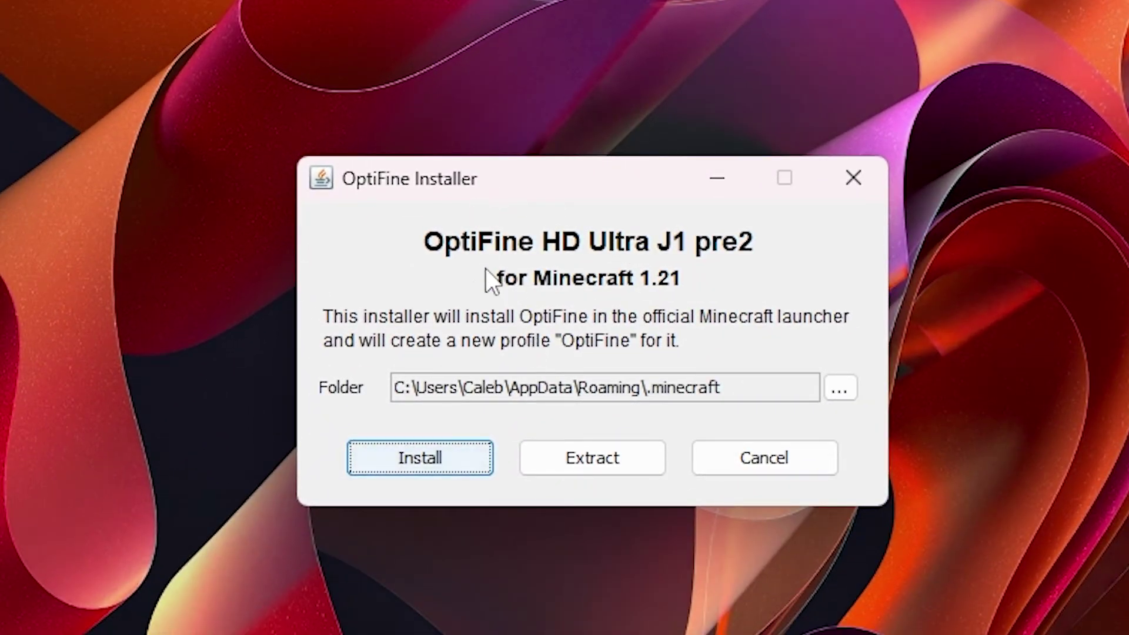
Attempt the OptiFine install, dismiss the missing Minecraft 1.21 error, and return to the launcher.
click(454, 454)
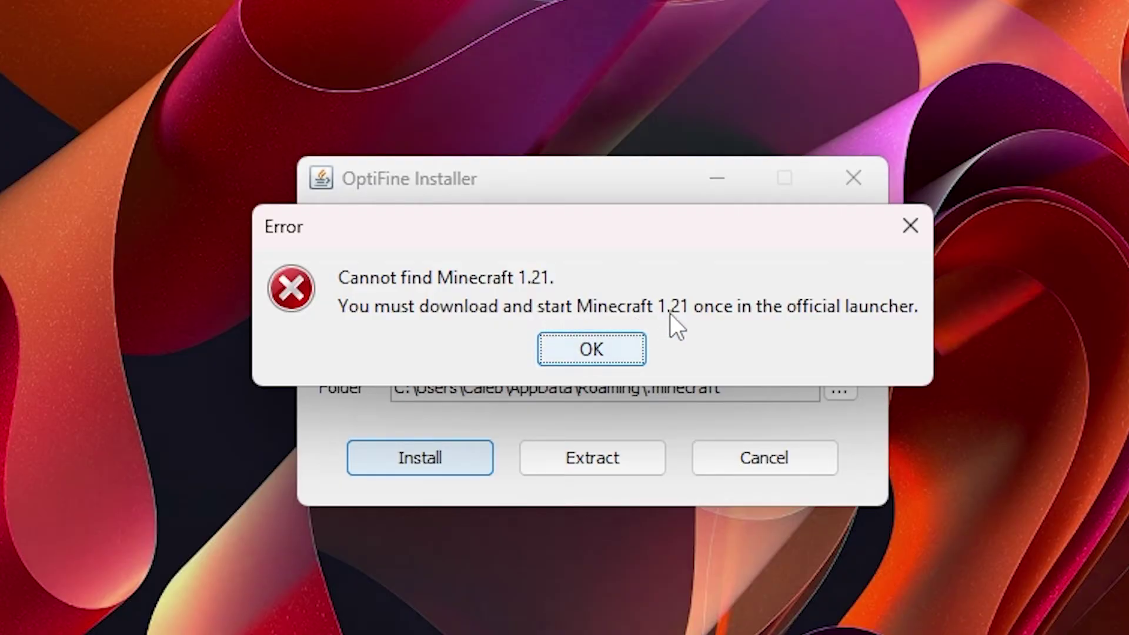
click(624, 345)
click(851, 179)
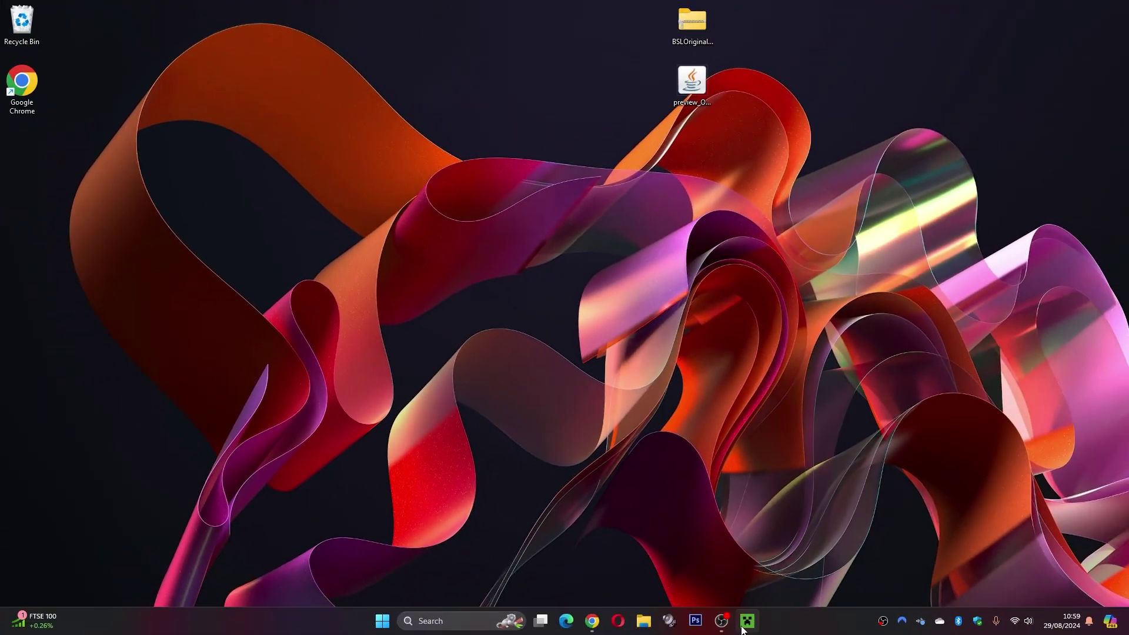
click(745, 624)
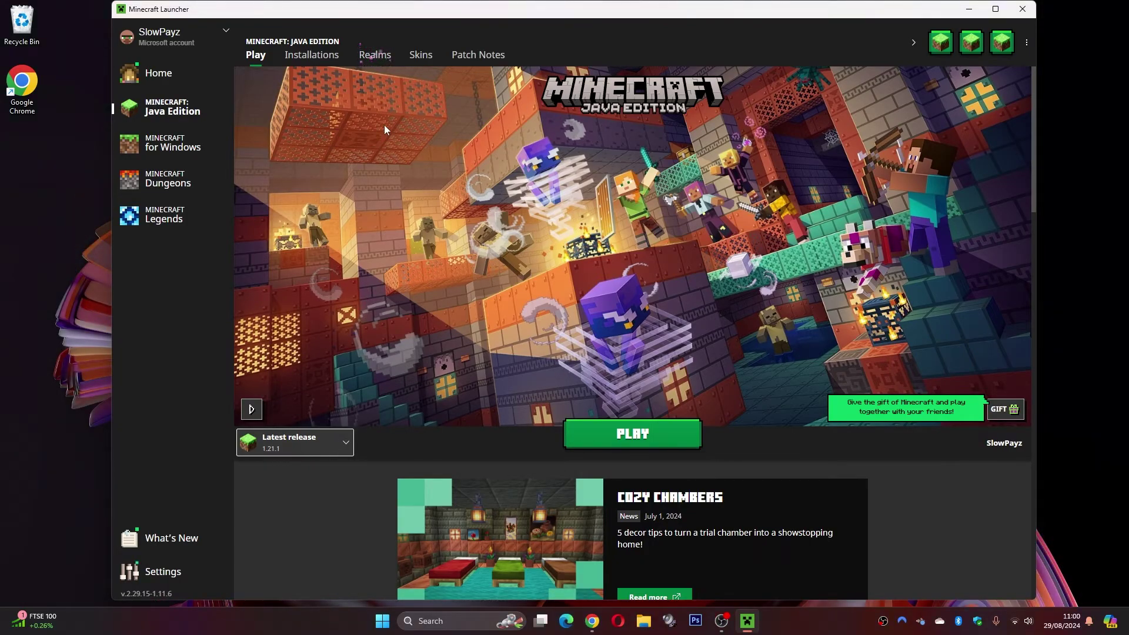
Create a new launcher installation using version release 1.21.
click(303, 58)
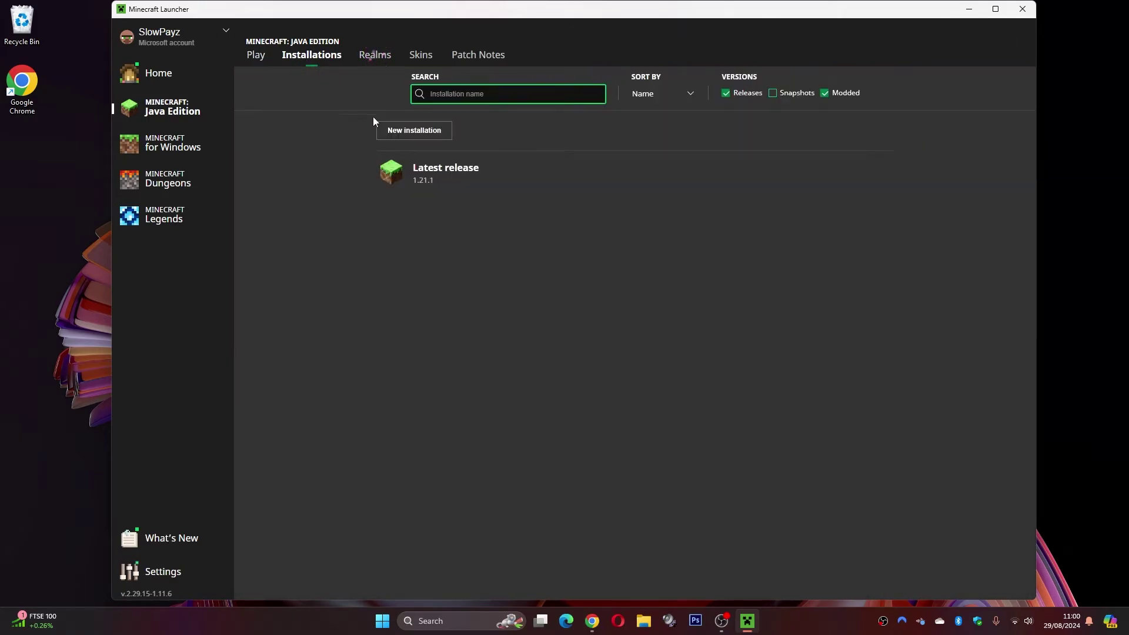
click(407, 131)
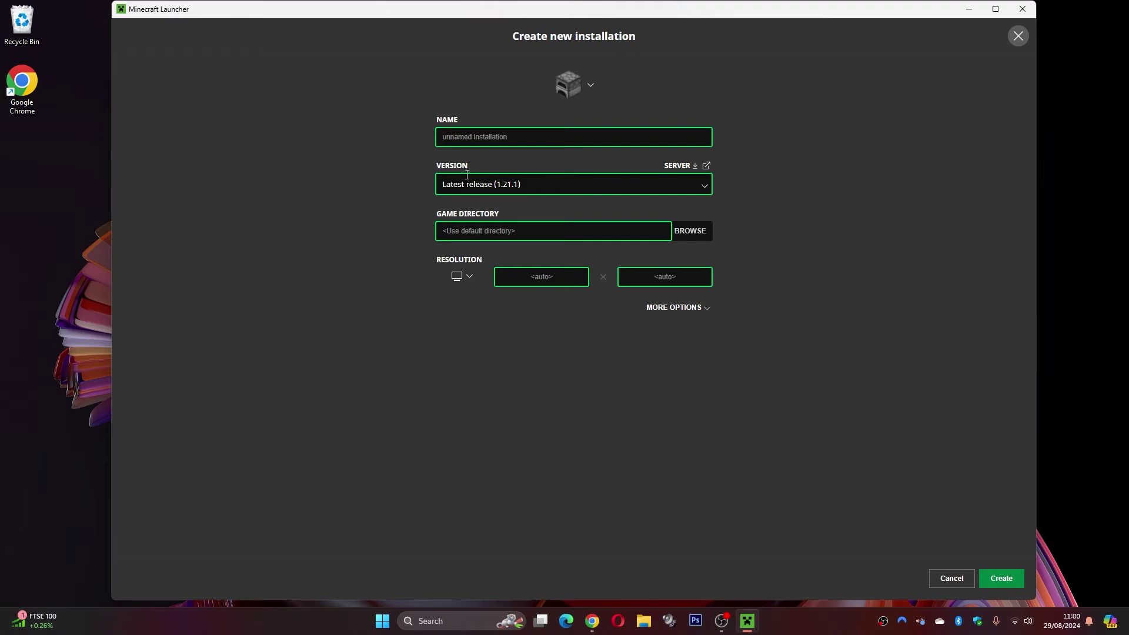
click(489, 185)
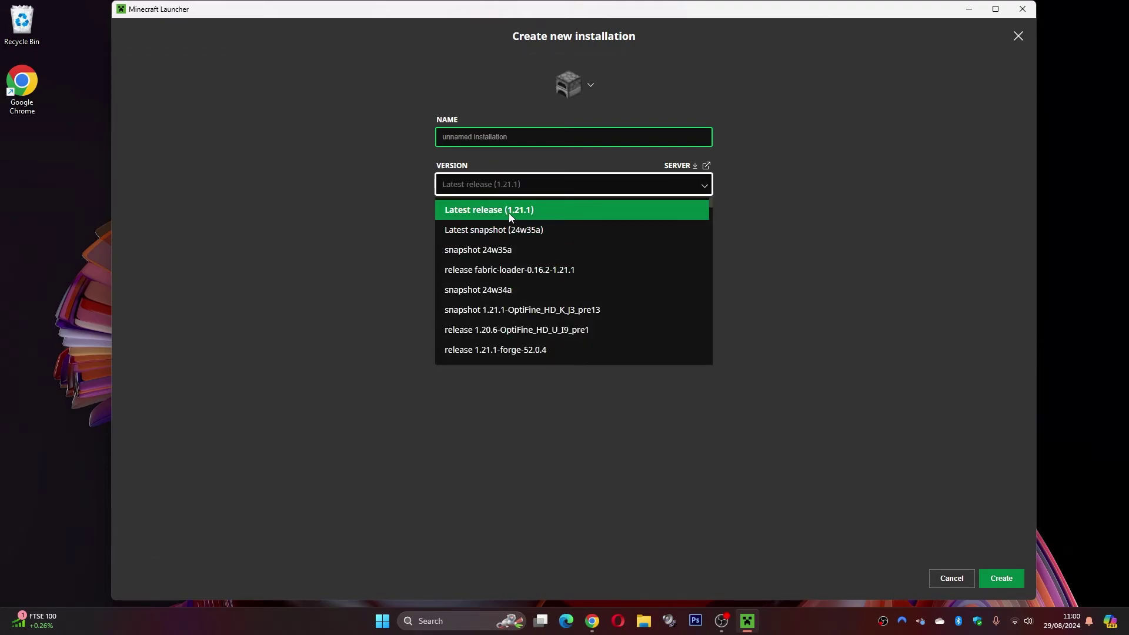
scroll(506, 312, down, 3)
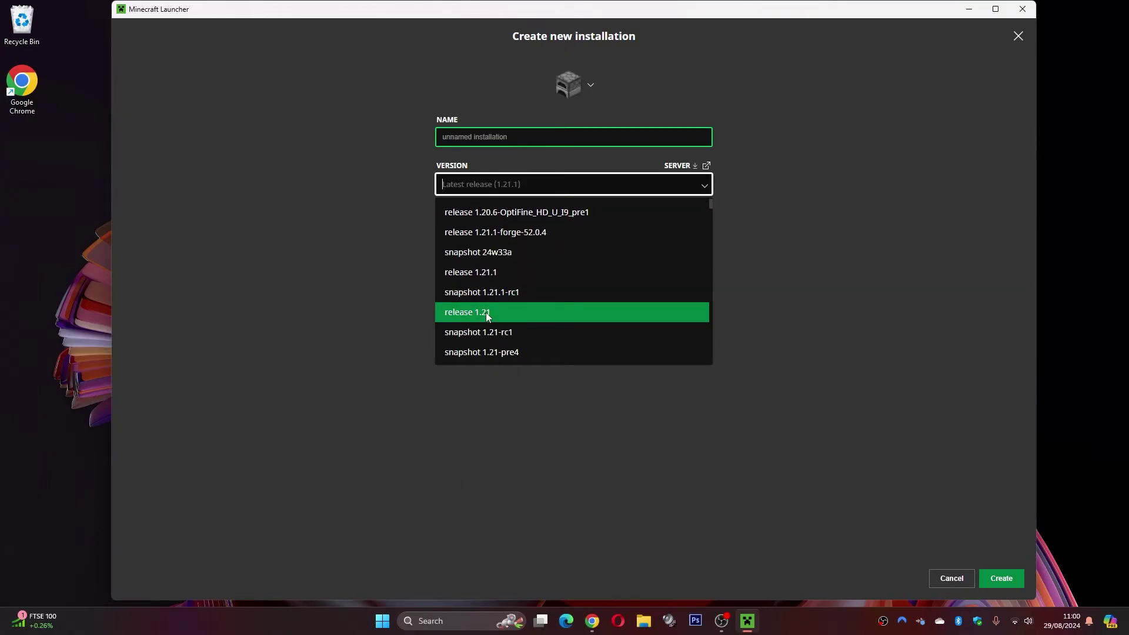
click(486, 313)
click(999, 579)
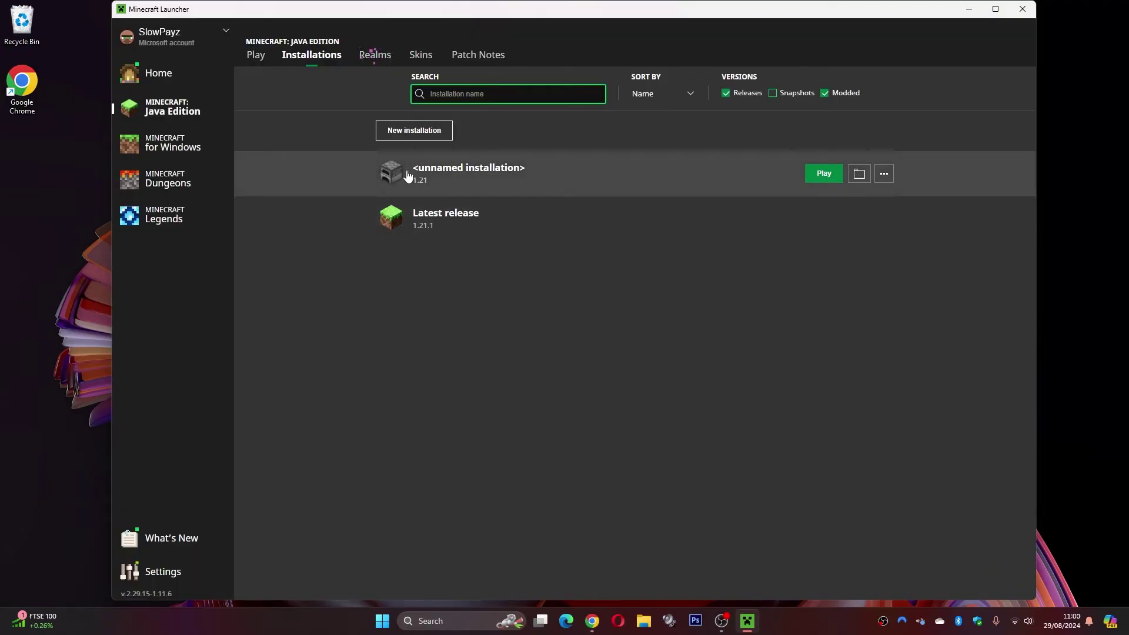
Launch release 1.21 once, then install OptiFine and delete its installer jar.
click(823, 174)
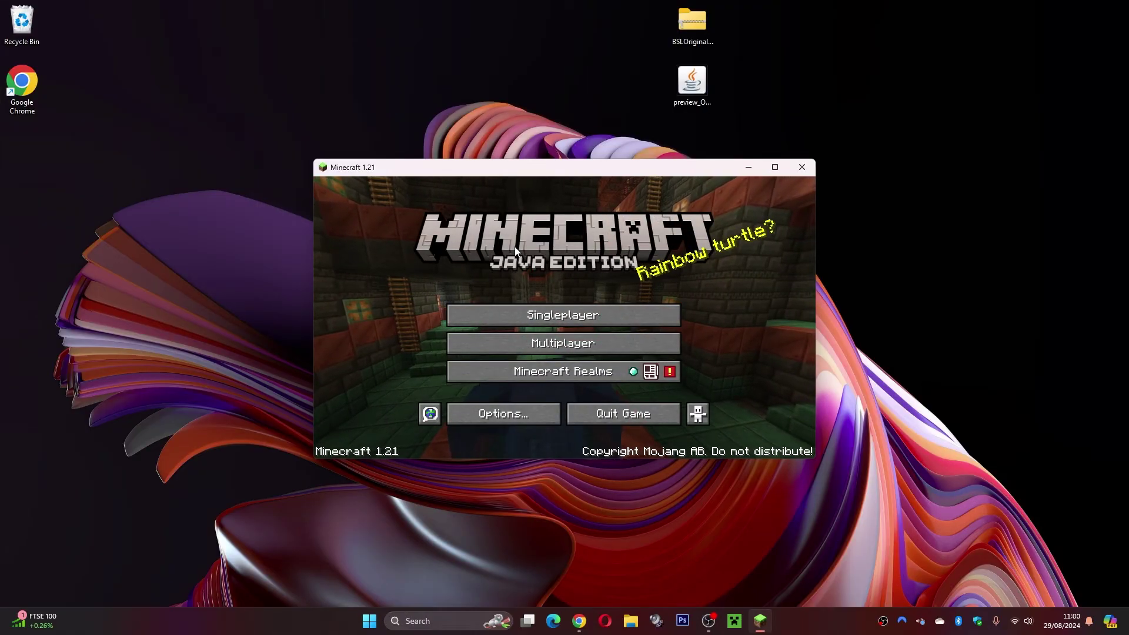
click(622, 418)
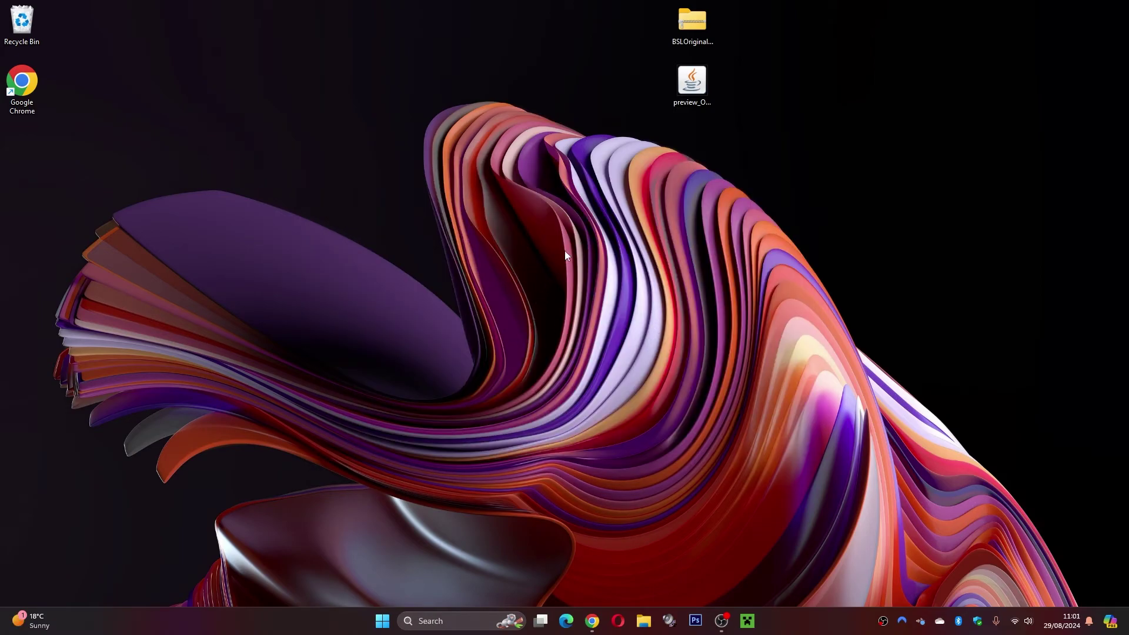
double_click(692, 86)
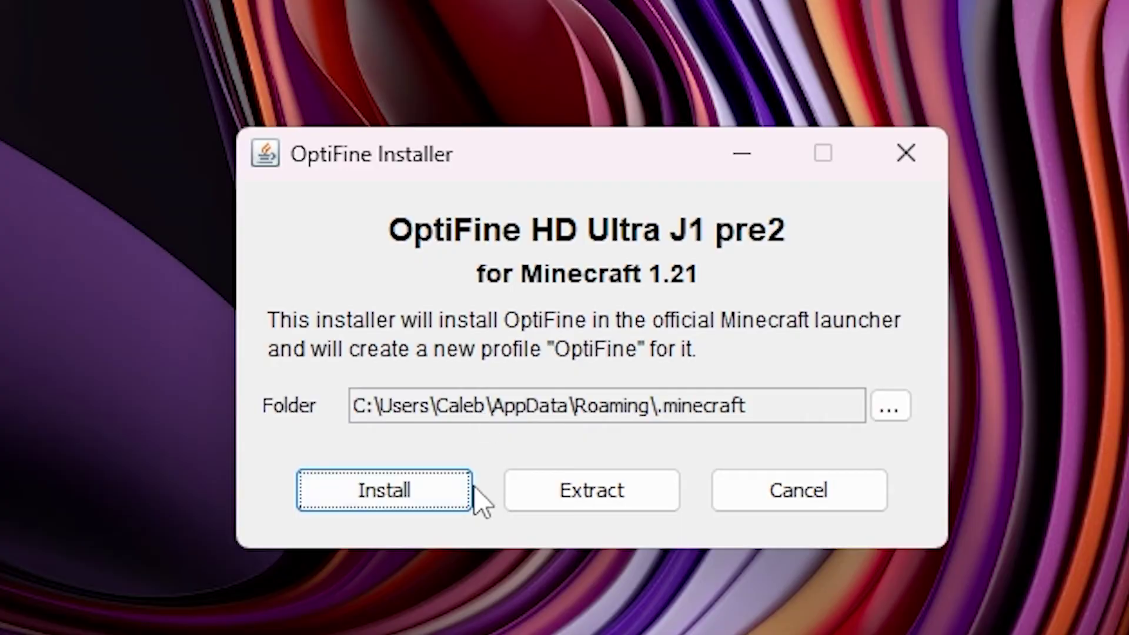
click(398, 493)
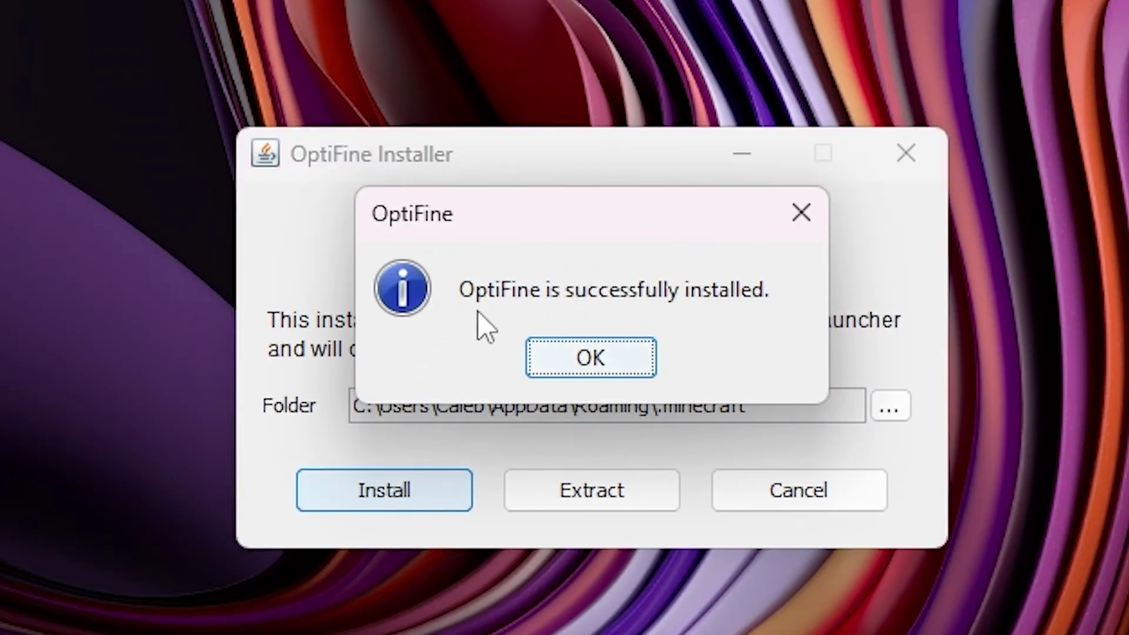
click(593, 363)
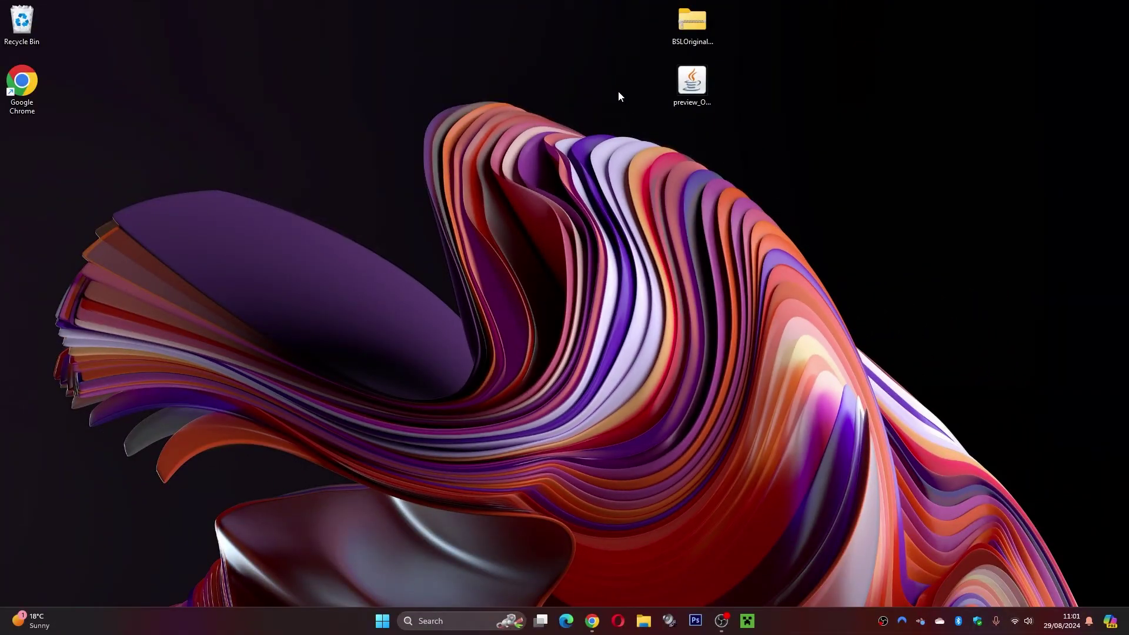
drag(688, 89, 16, 28)
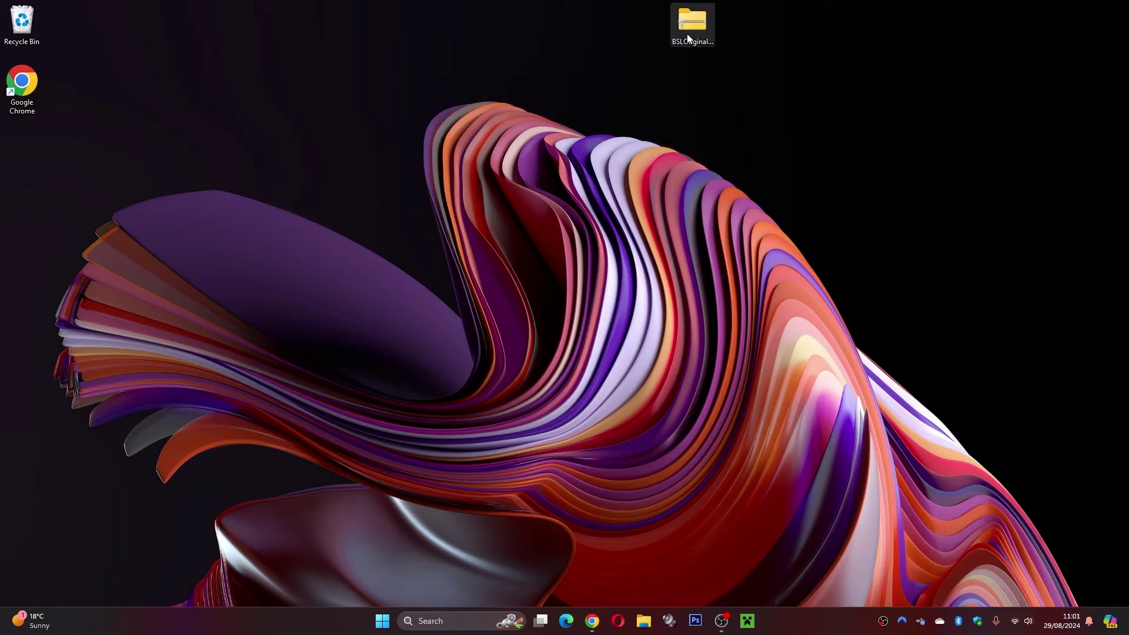
Open the AppData Roaming folder through the Run dialog.
drag(546, 196, 548, 198)
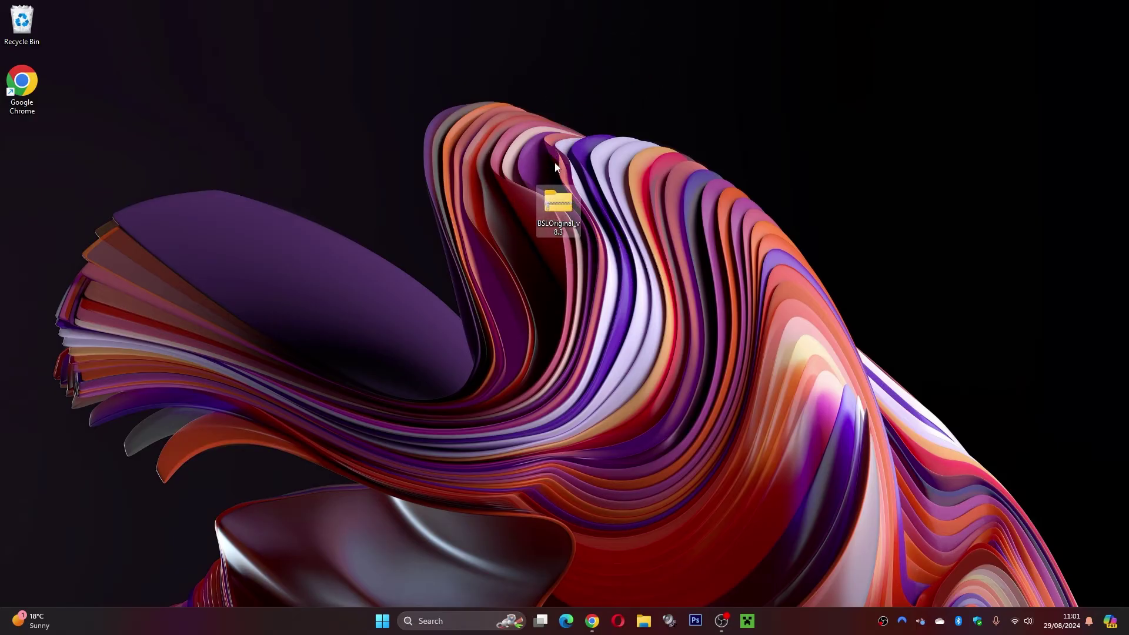
click(427, 620)
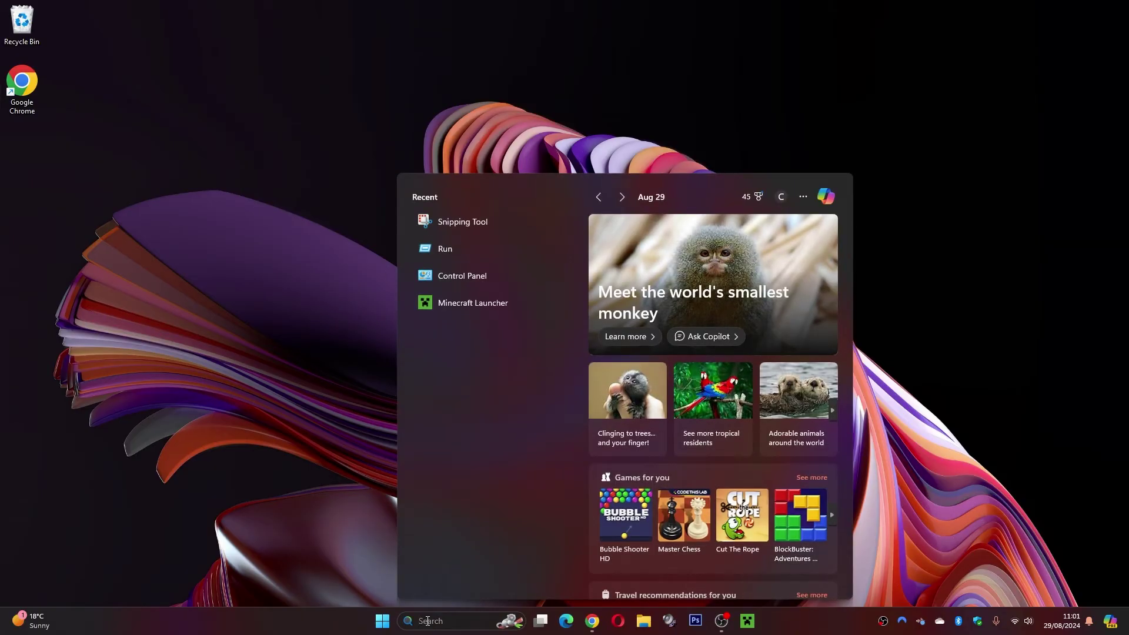
text(run)
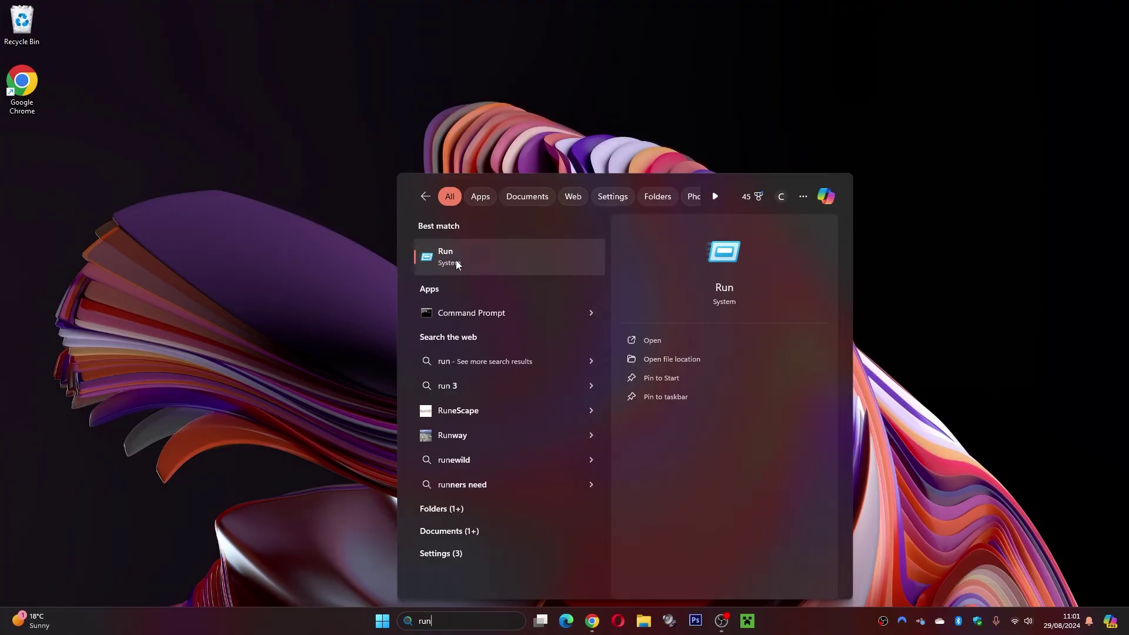
click(456, 257)
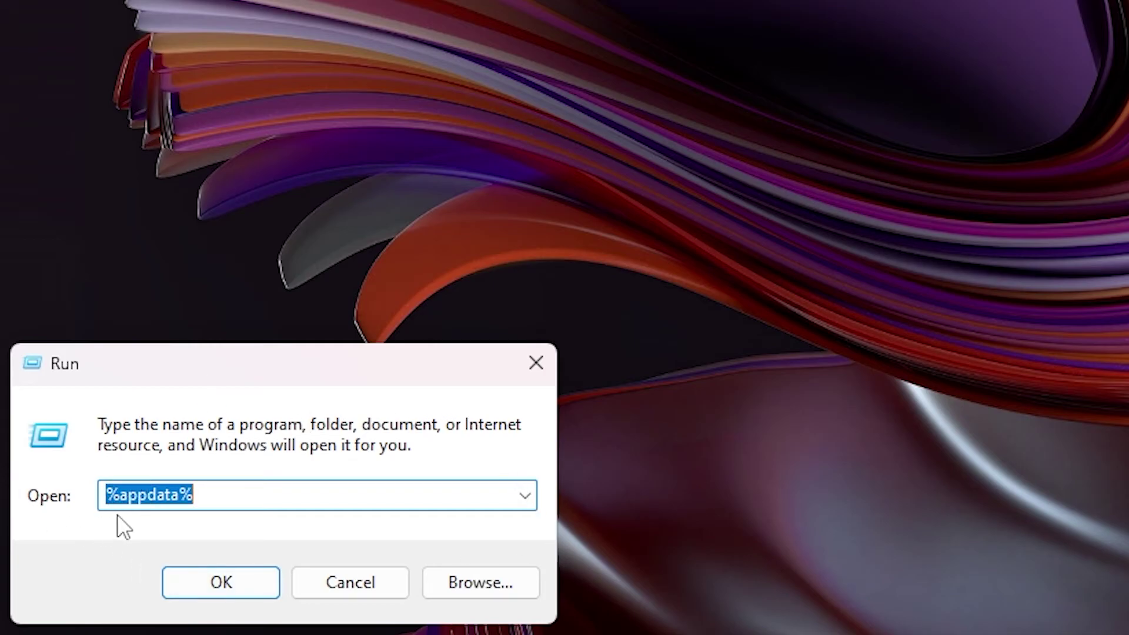
click(228, 581)
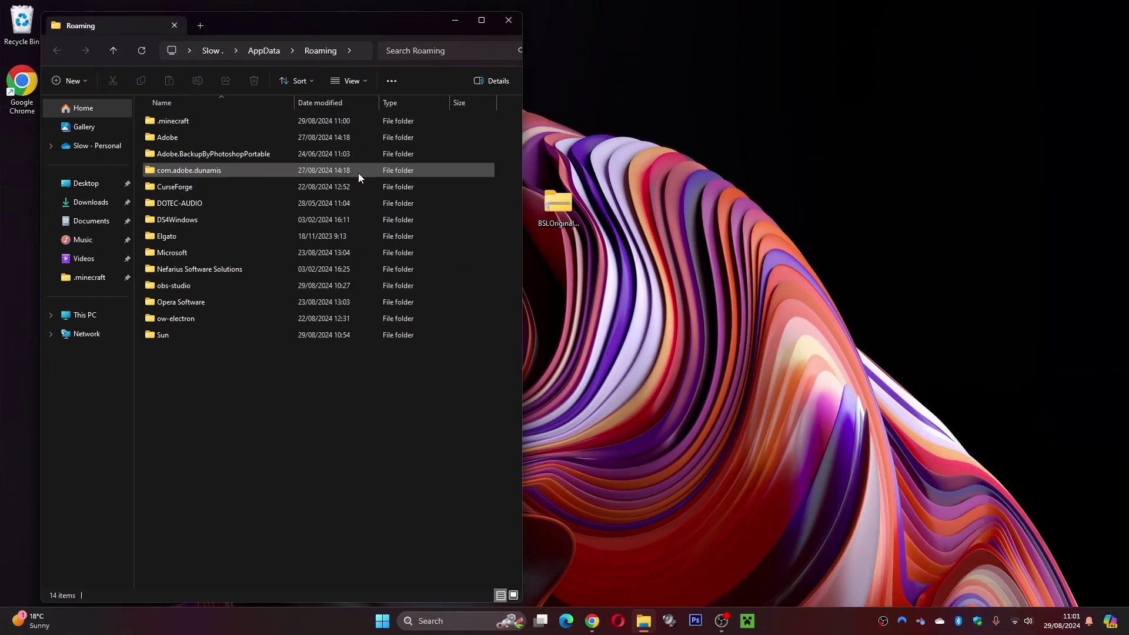
Move the BSLOriginal_v8.3 zip into .minecraft\shaderpacks and close Explorer.
double_click(209, 121)
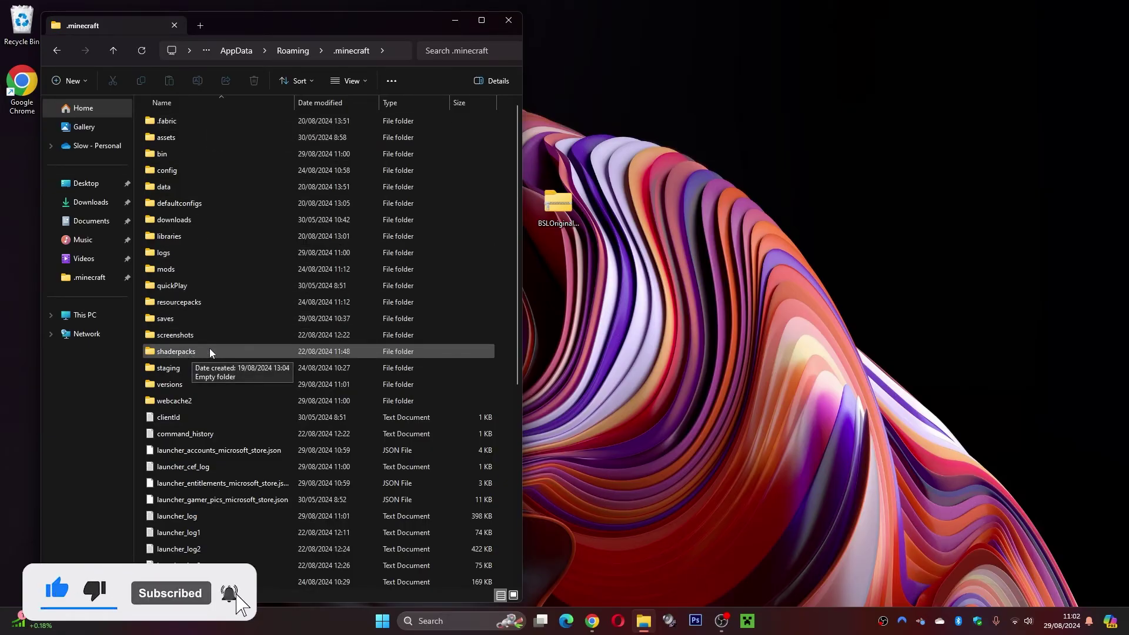
double_click(175, 351)
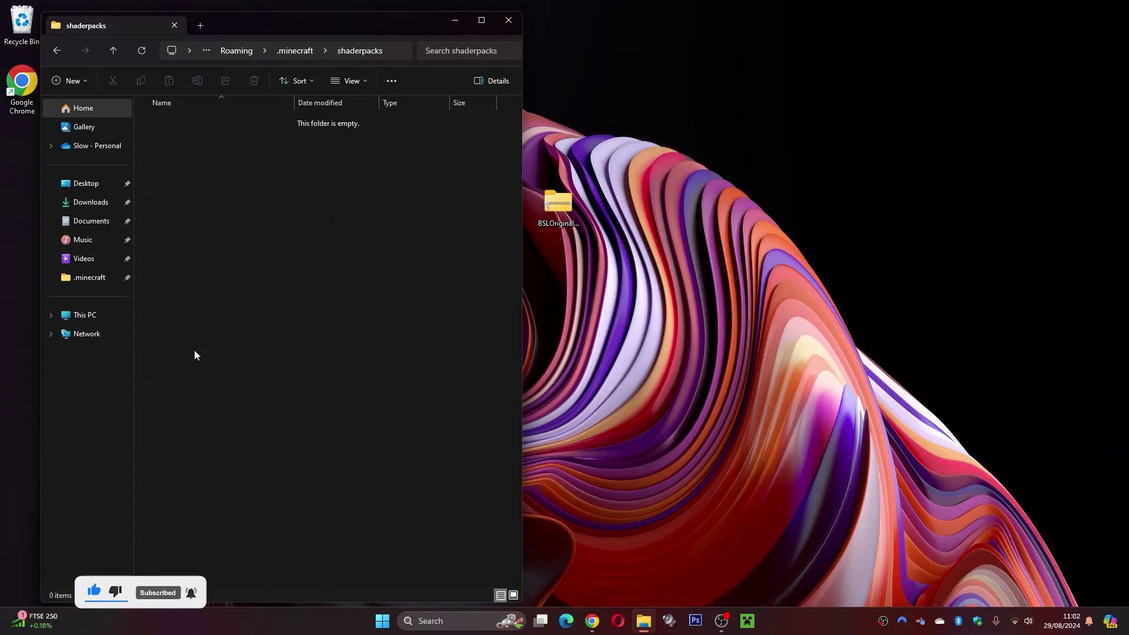
drag(558, 203, 255, 177)
click(259, 183)
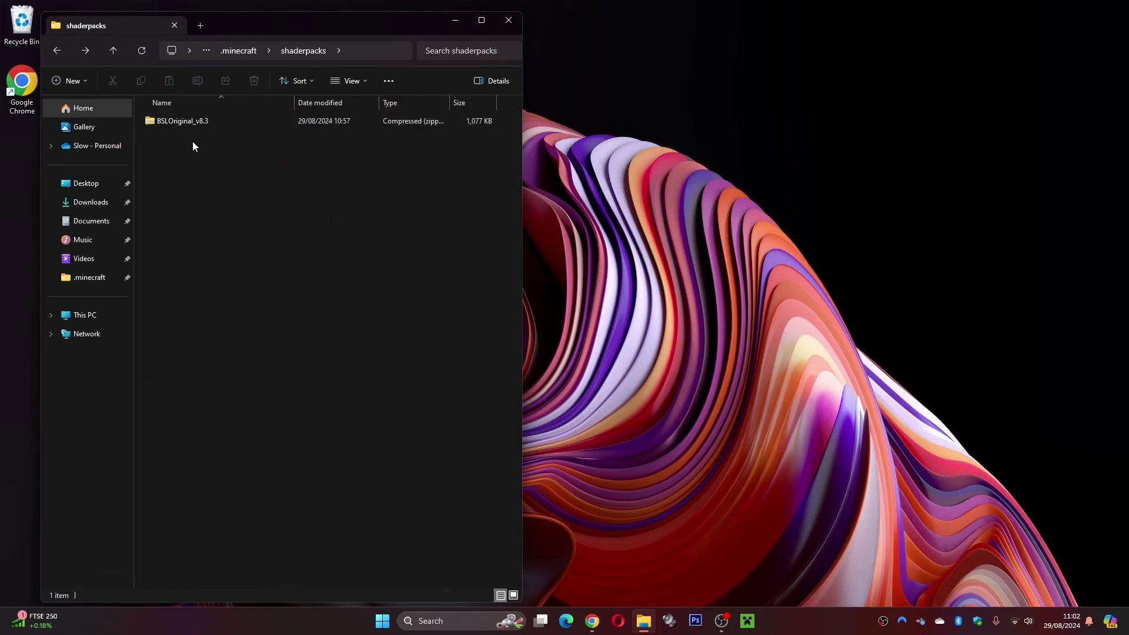
click(509, 20)
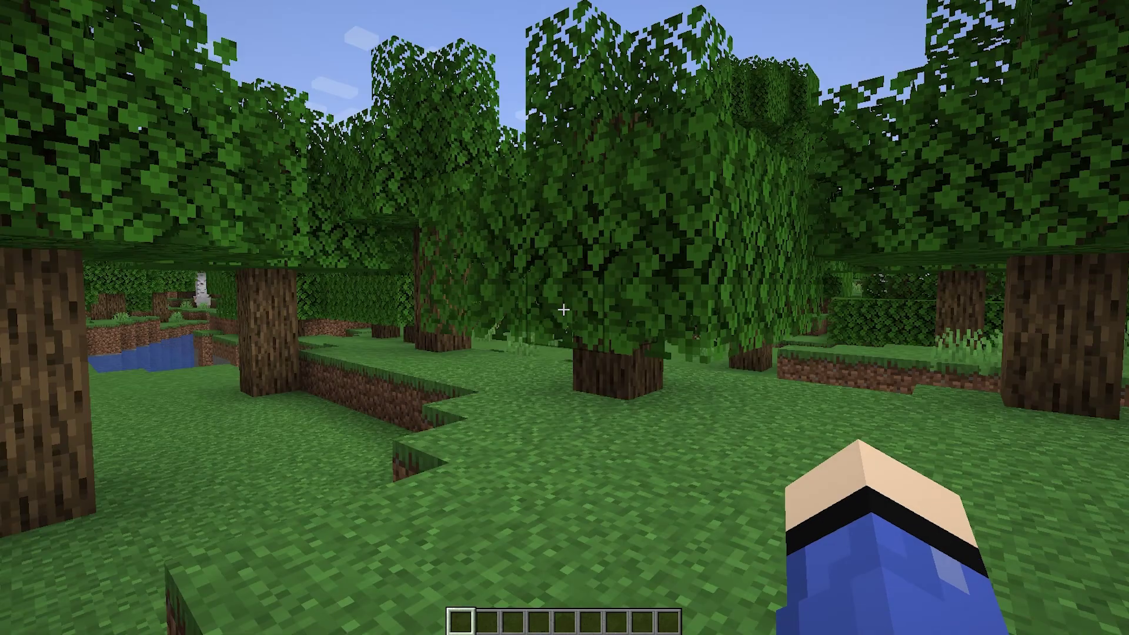
Enable the BSLOriginal_v8.3.zip shader pack under Options > Video Settings > Shaders.
mouse_move(563, 309)
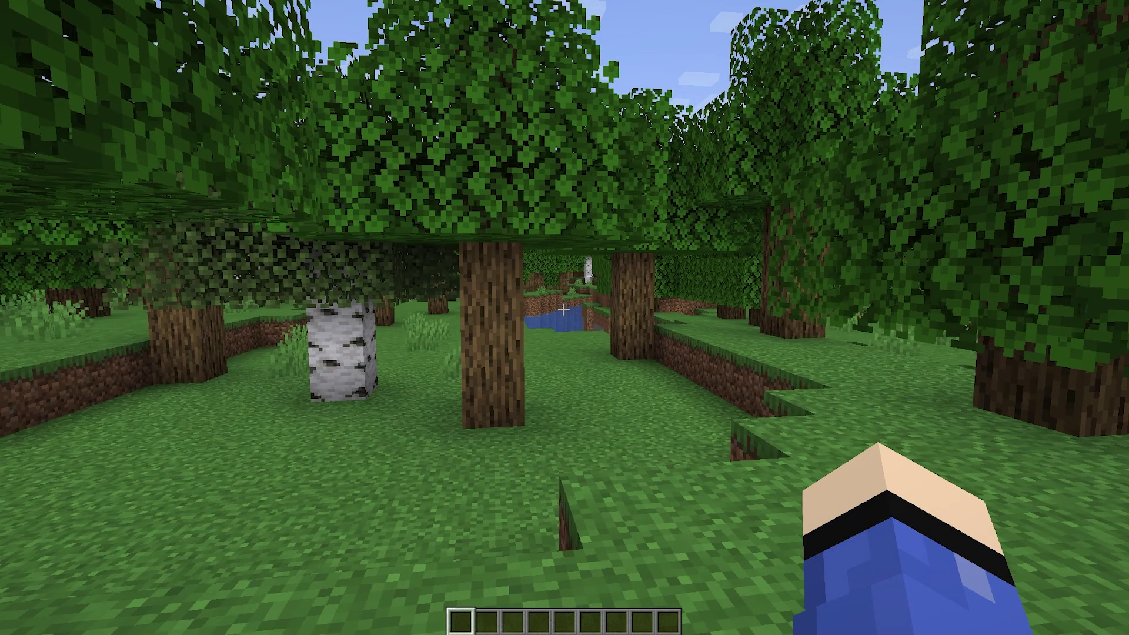
key(Escape)
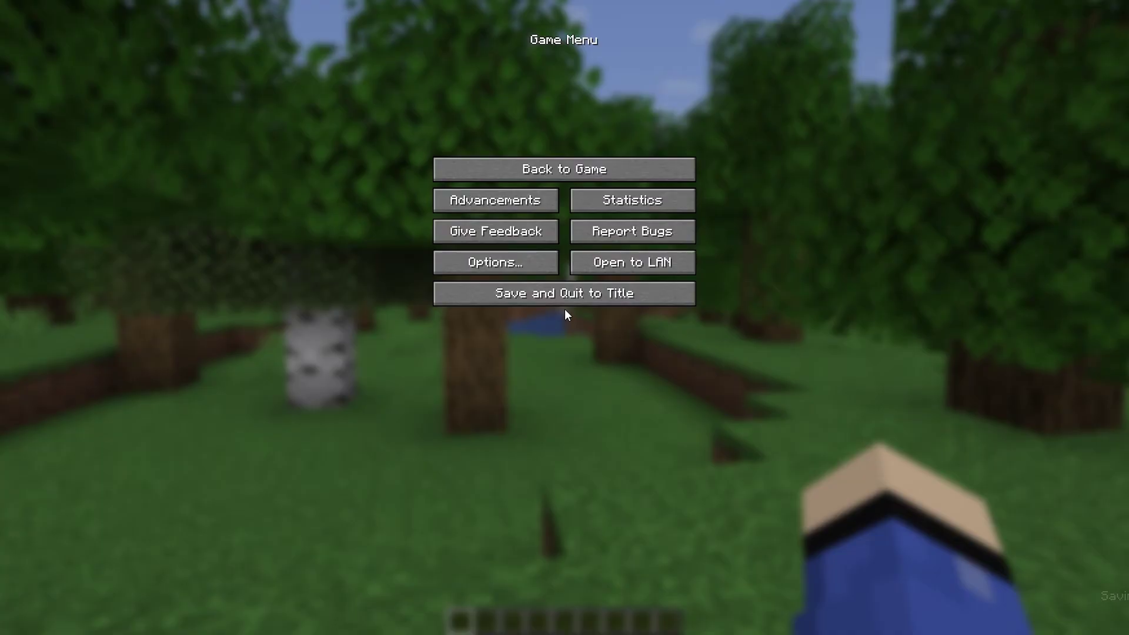
click(492, 268)
click(448, 144)
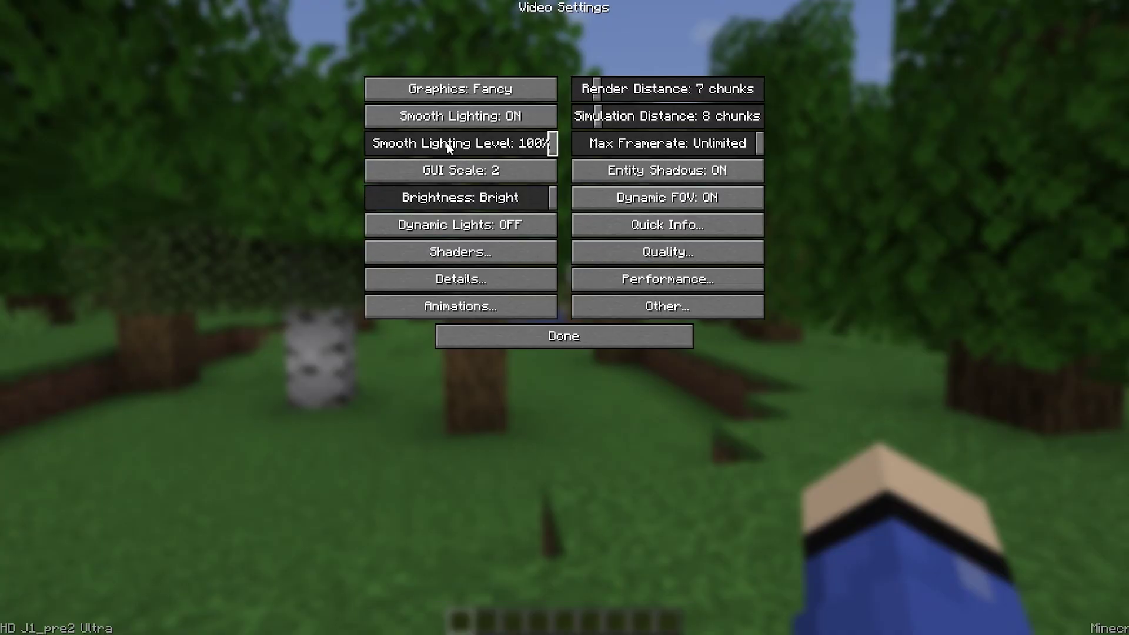
click(456, 255)
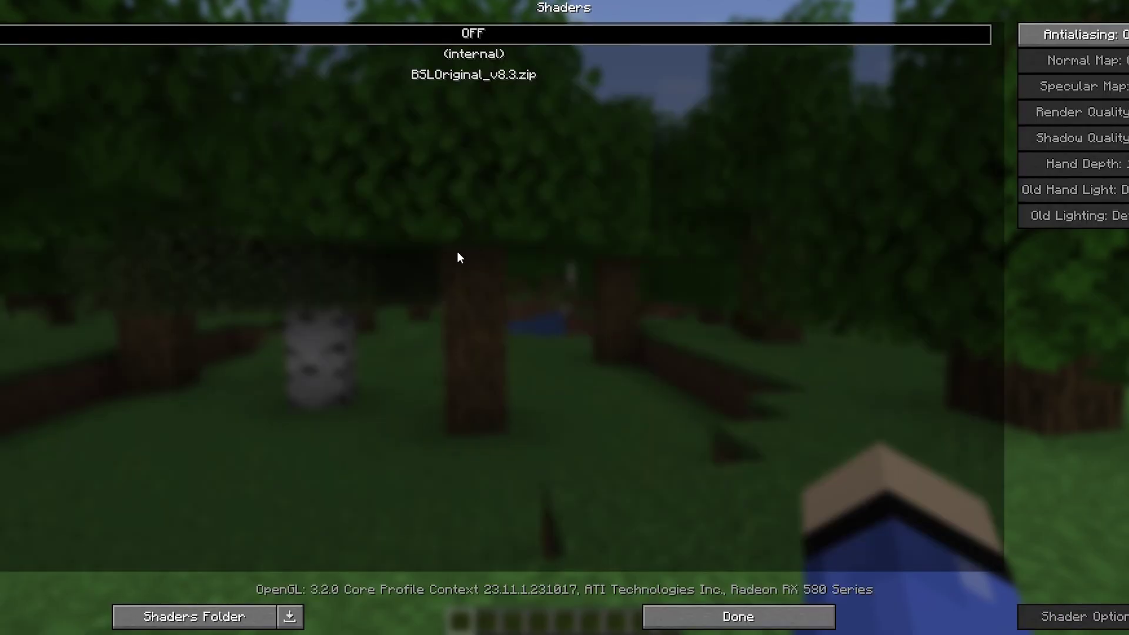
click(438, 74)
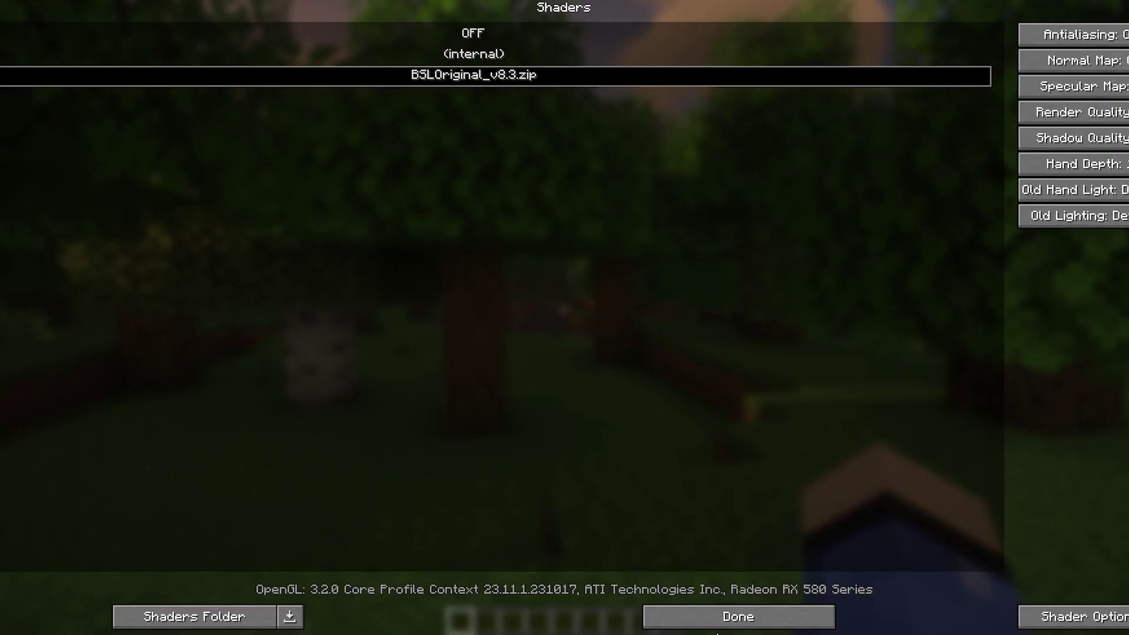
click(719, 617)
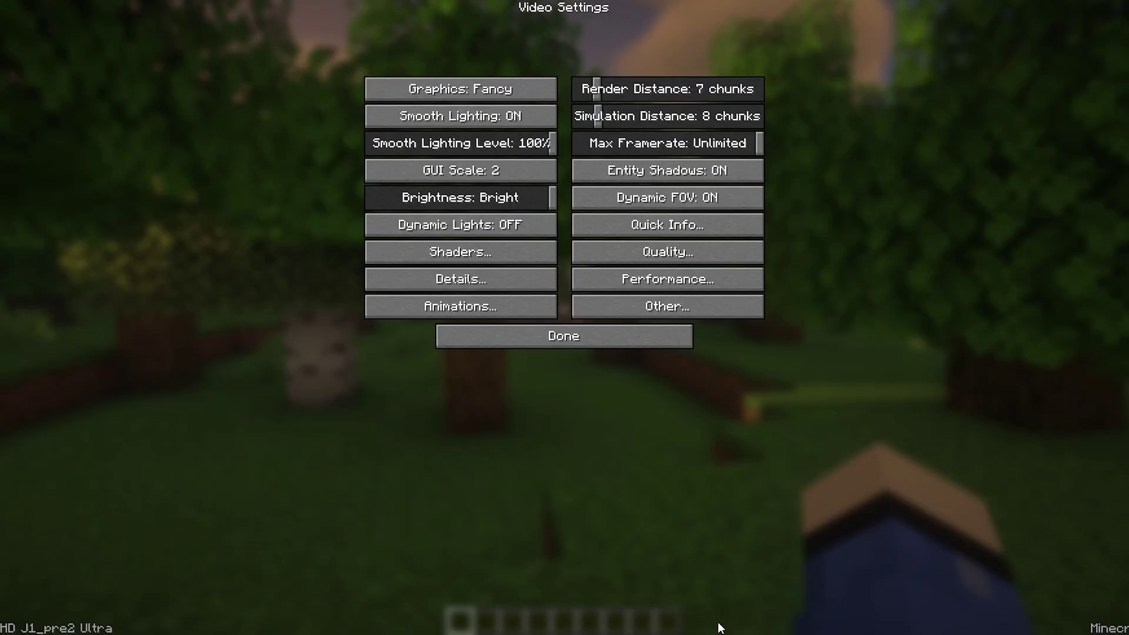
key(Escape)
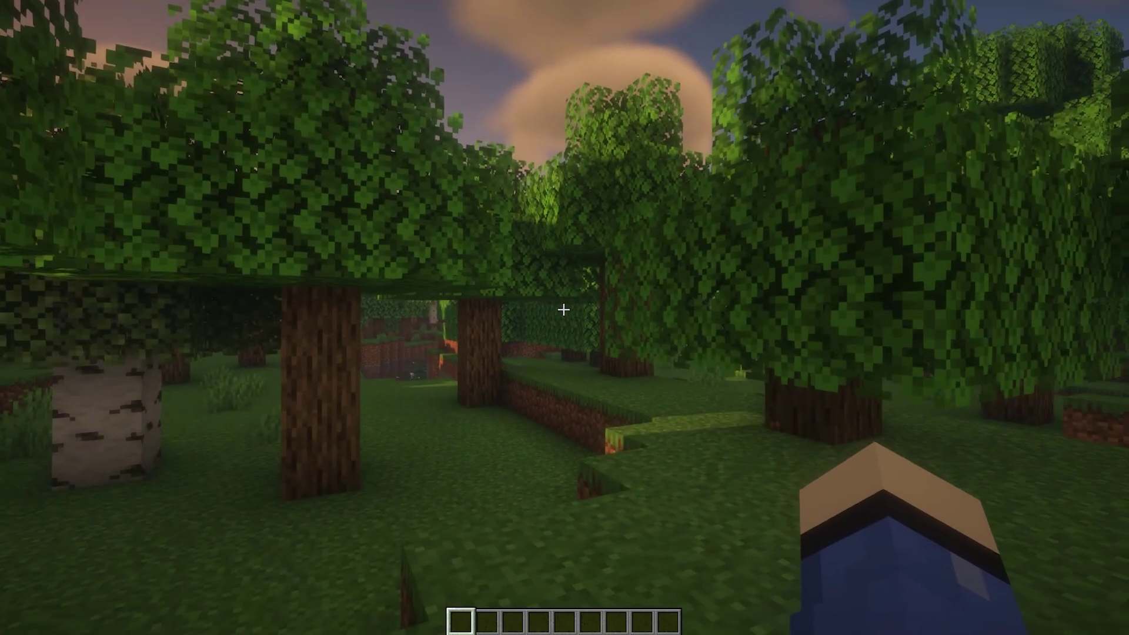